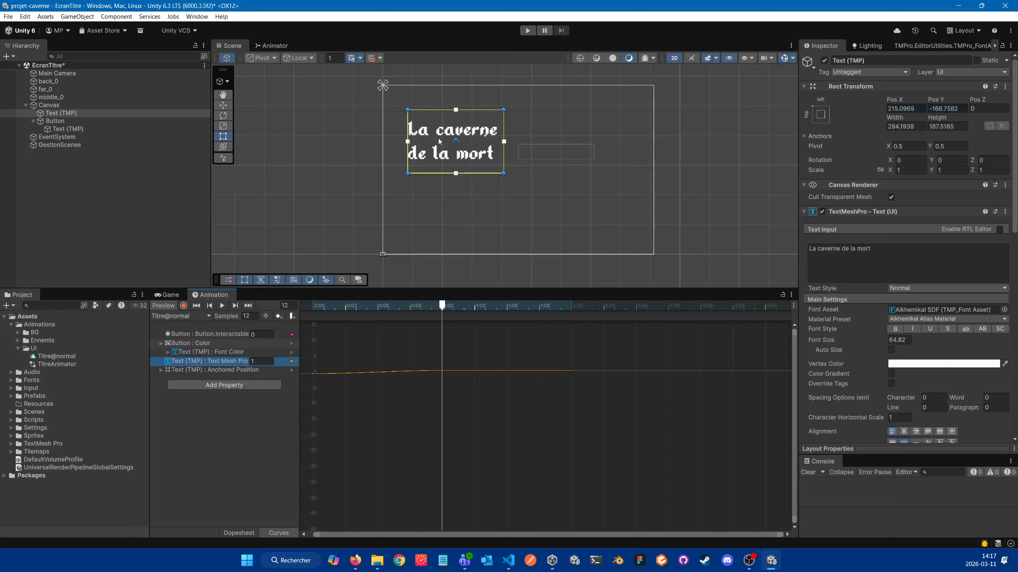
# Show the title text's Anchored Position animation in the curve view, fitting the full X and Y curves in the graph.
pyautogui.click(233, 370)
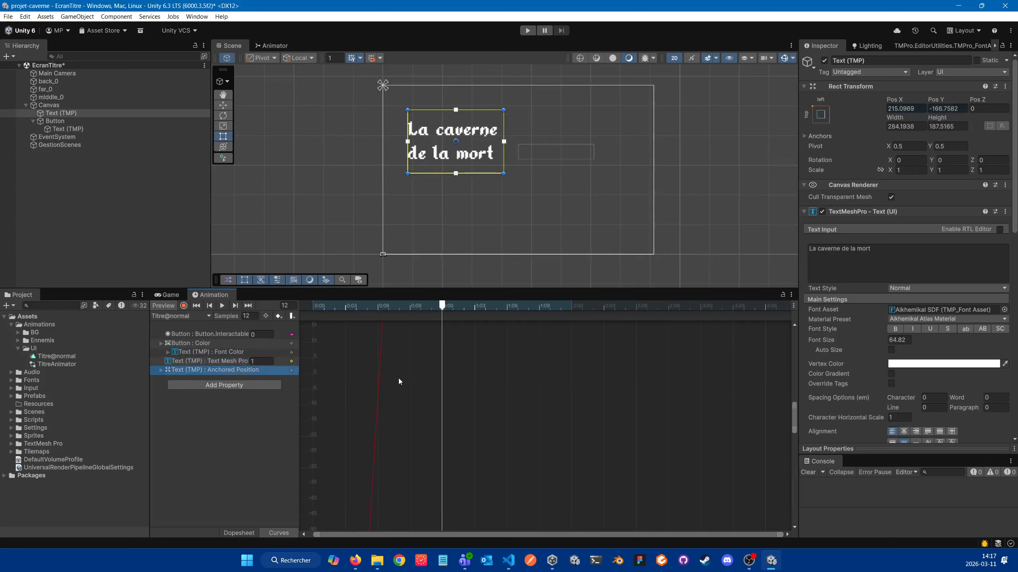
pyautogui.click(236, 534)
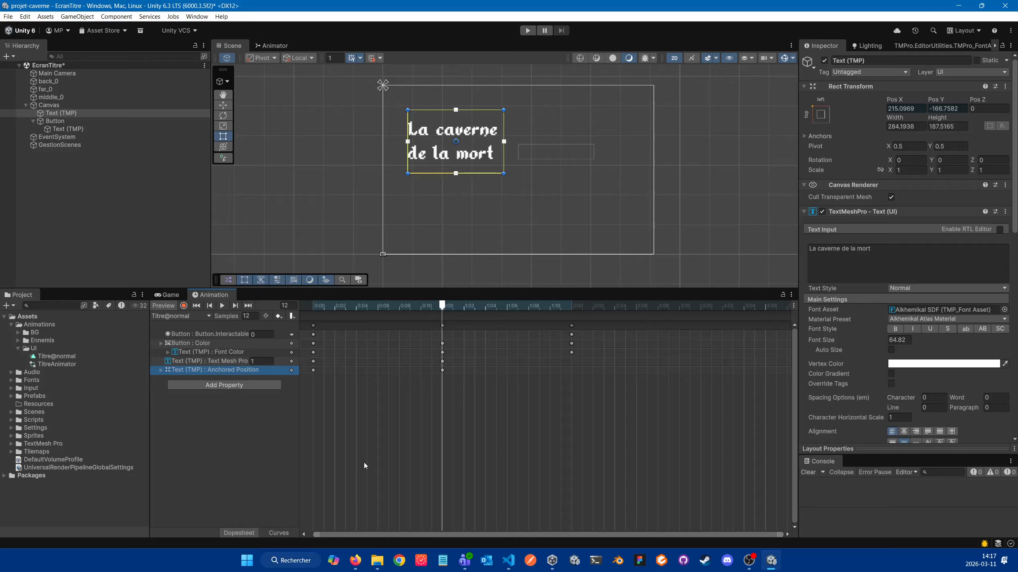
pyautogui.scroll(-1, 366, 459)
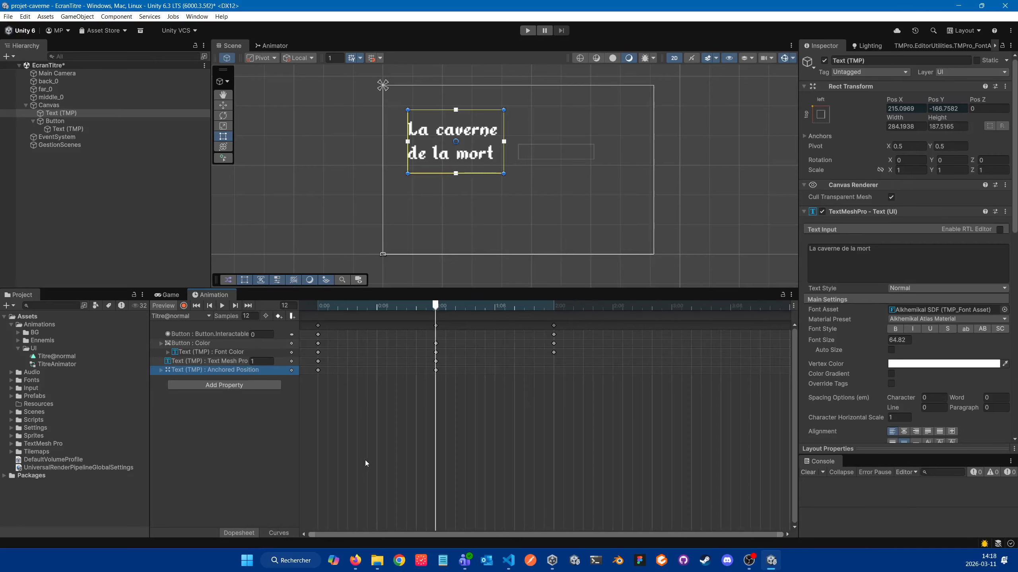
pyautogui.click(272, 532)
pyautogui.scroll(-1, 408, 427)
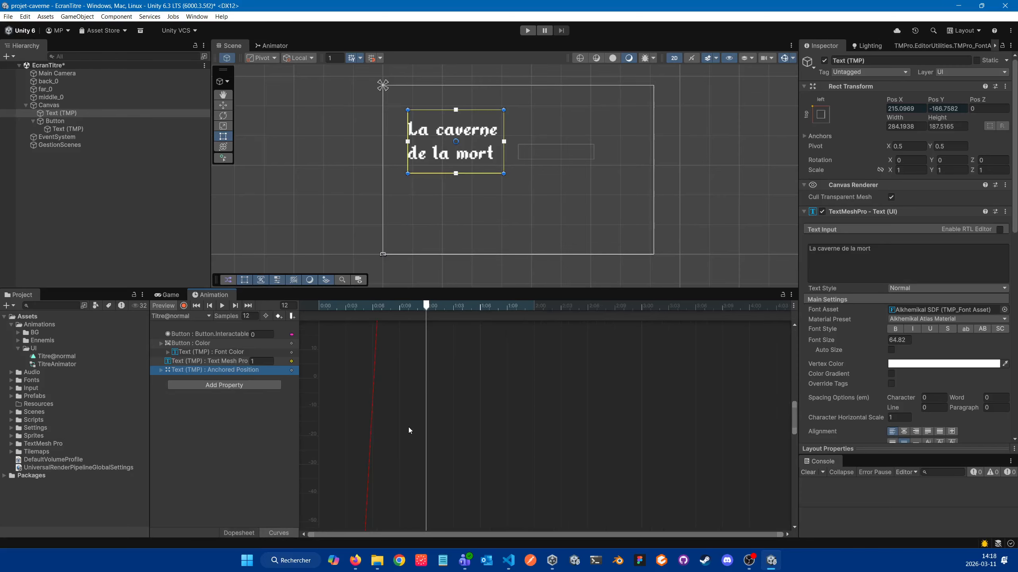
pyautogui.scroll(-1, 409, 427)
pyautogui.scroll(-1, 411, 410)
pyautogui.scroll(-1, 392, 402)
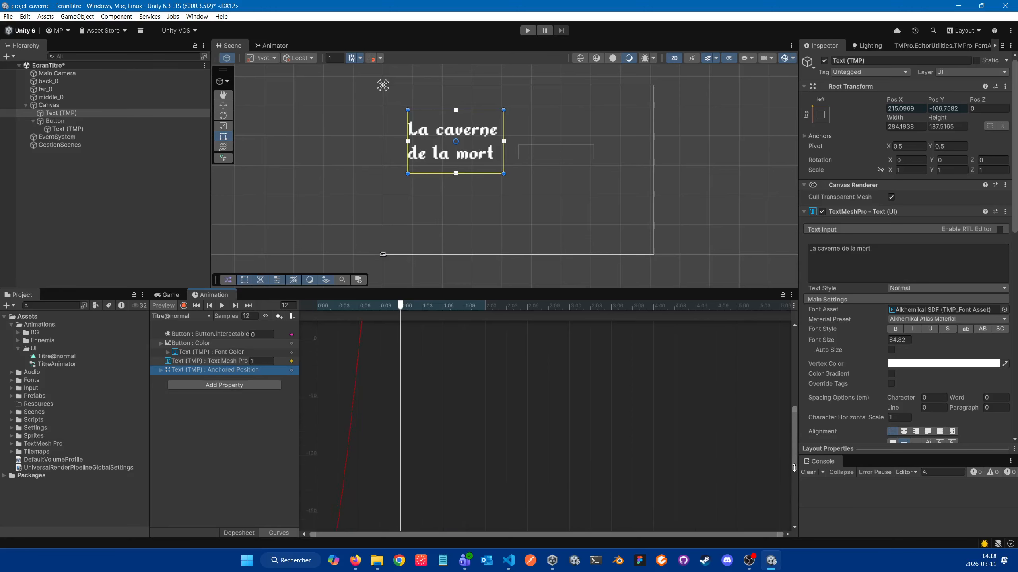
pyautogui.moveTo(794, 468); pyautogui.dragTo(794, 522)
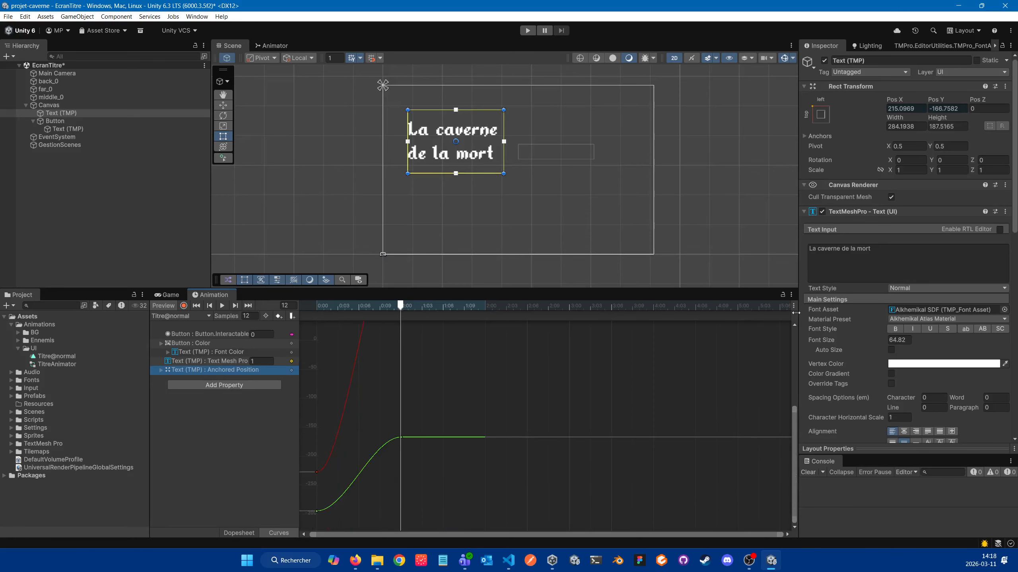
pyautogui.moveTo(793, 407); pyautogui.dragTo(793, 328)
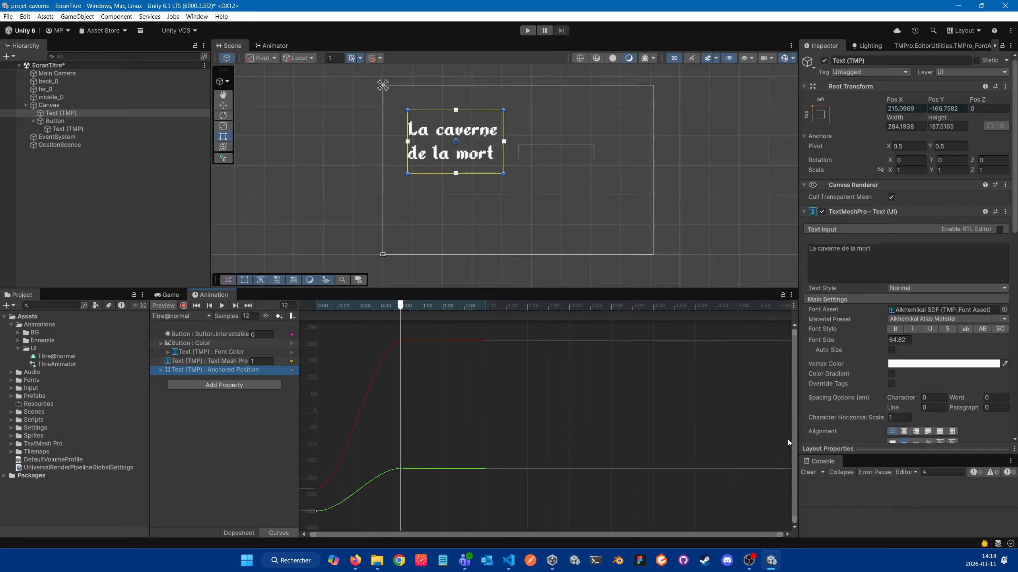
pyautogui.moveTo(794, 520)
pyautogui.mouseDown()
pyautogui.moveTo(792, 482)
pyautogui.moveTo(789, 526)
pyautogui.mouseUp()
# Compare the title text's position at frames 0 and 12, and expand Anchored Position into its x and y properties.
pyautogui.click(316, 489)
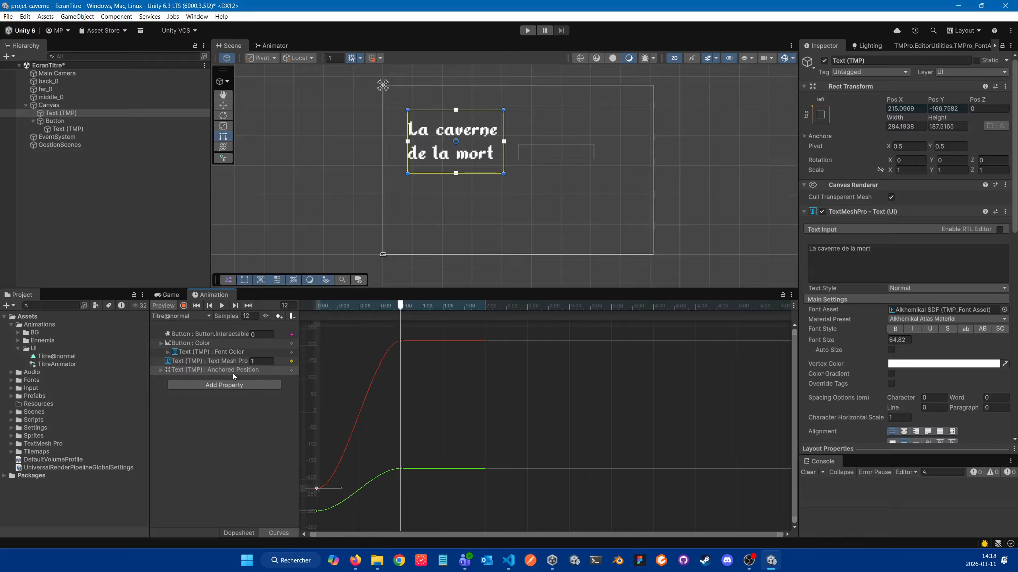
pyautogui.moveTo(400, 305); pyautogui.dragTo(311, 320)
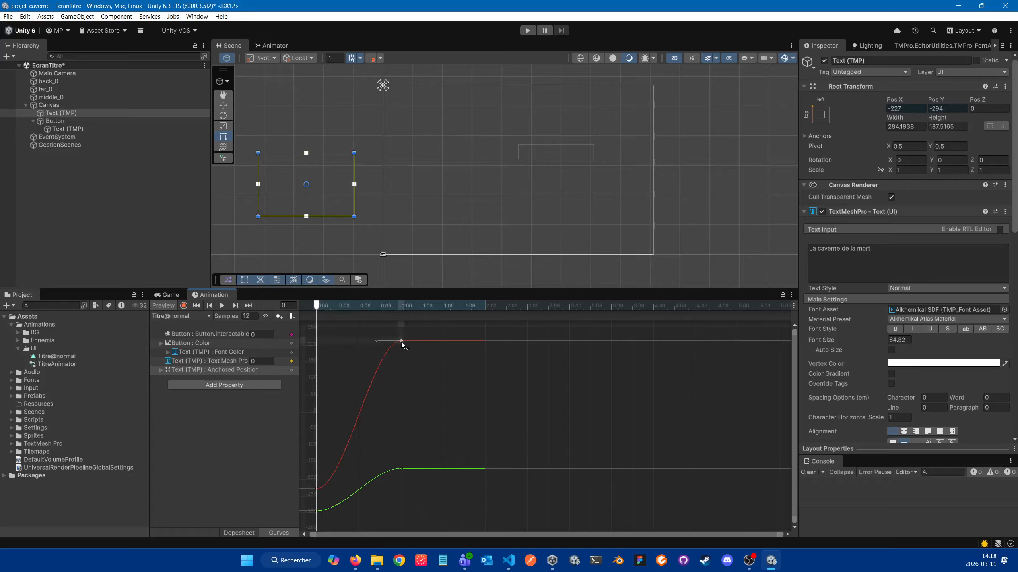
pyautogui.click(402, 305)
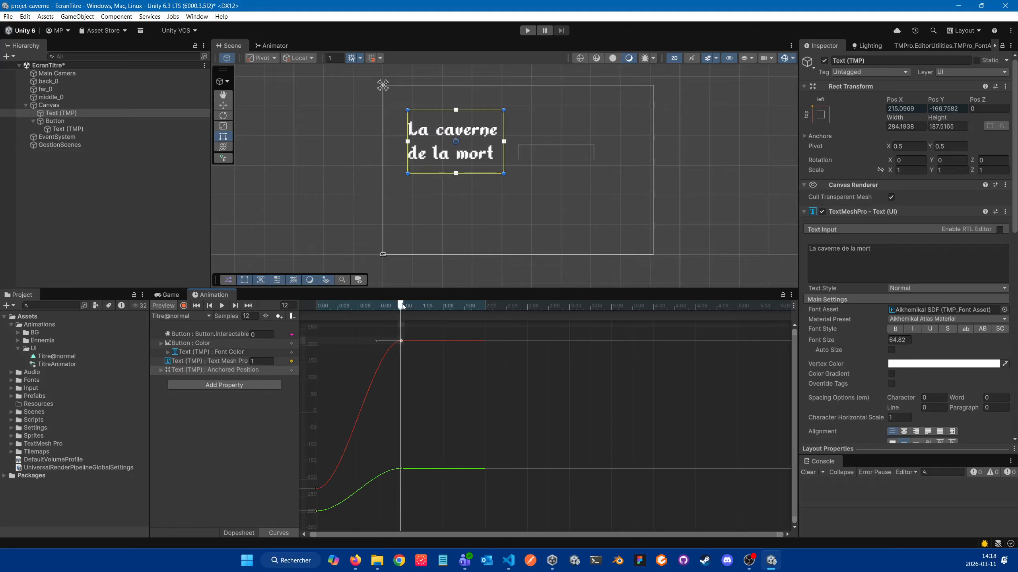
pyautogui.moveTo(401, 310); pyautogui.dragTo(315, 311)
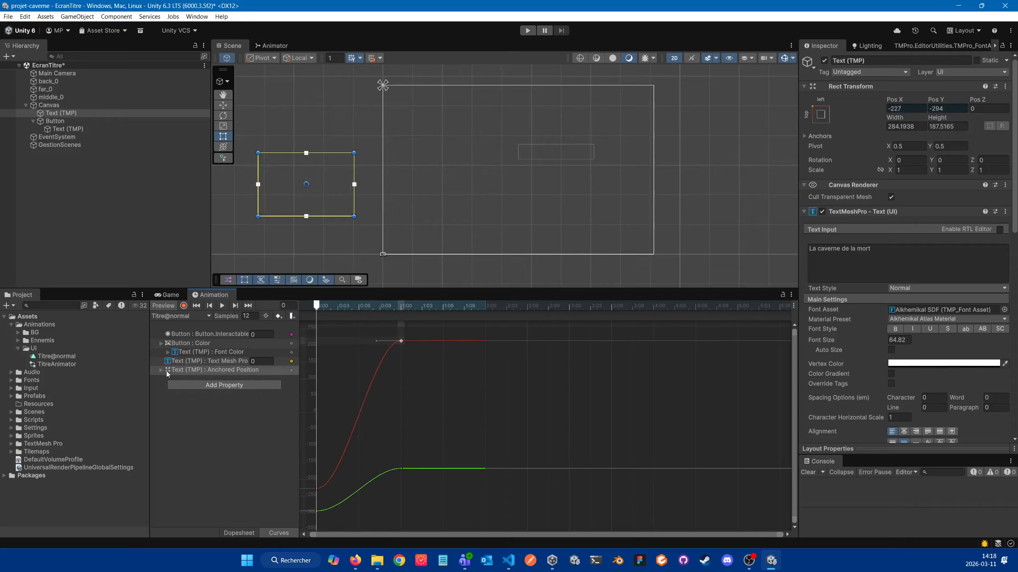
pyautogui.click(161, 370)
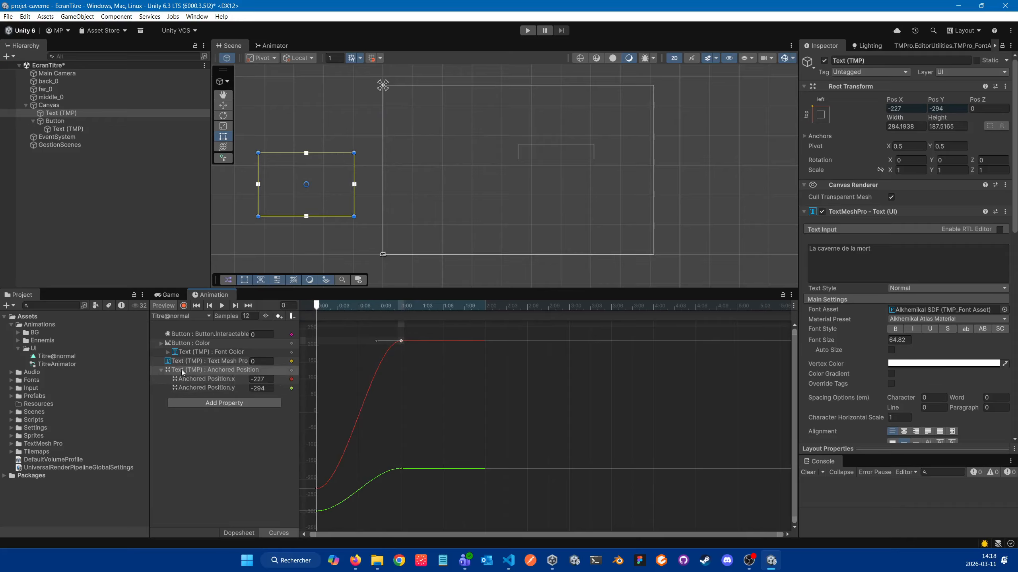
pyautogui.click(160, 370)
pyautogui.click(161, 371)
# With the animation playing, test the X curve's incoming tangent at the 1:00 key, bending it above the key and then below.
pyautogui.moveTo(376, 340); pyautogui.dragTo(373, 295)
pyautogui.click(222, 306)
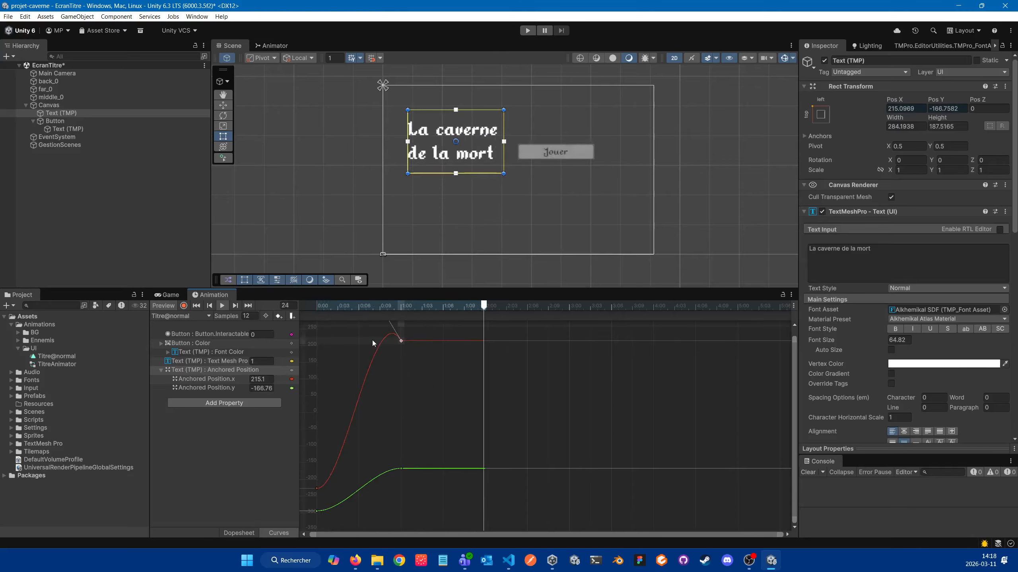
pyautogui.scroll(-3, 378, 361)
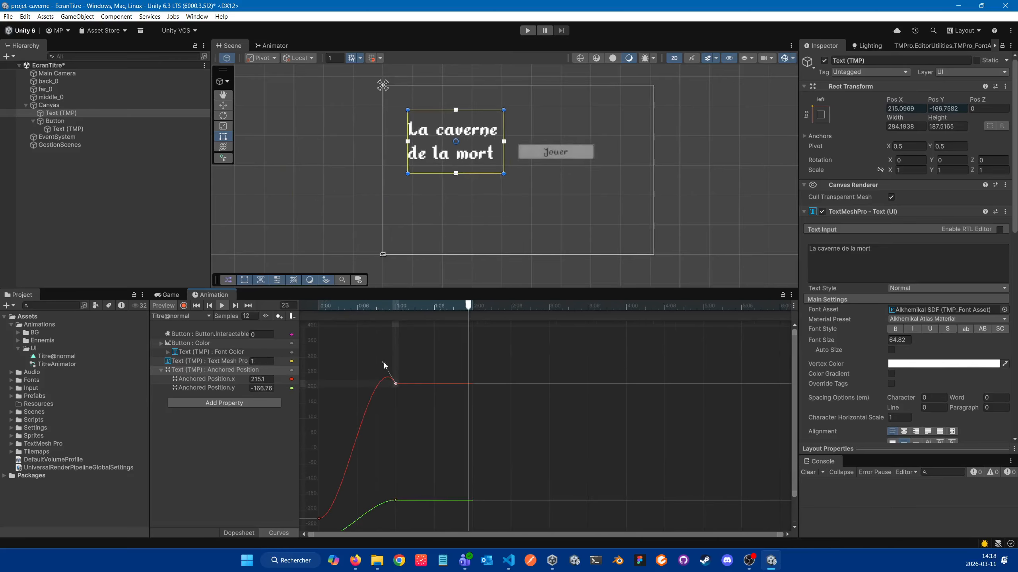
pyautogui.moveTo(384, 365); pyautogui.dragTo(380, 434)
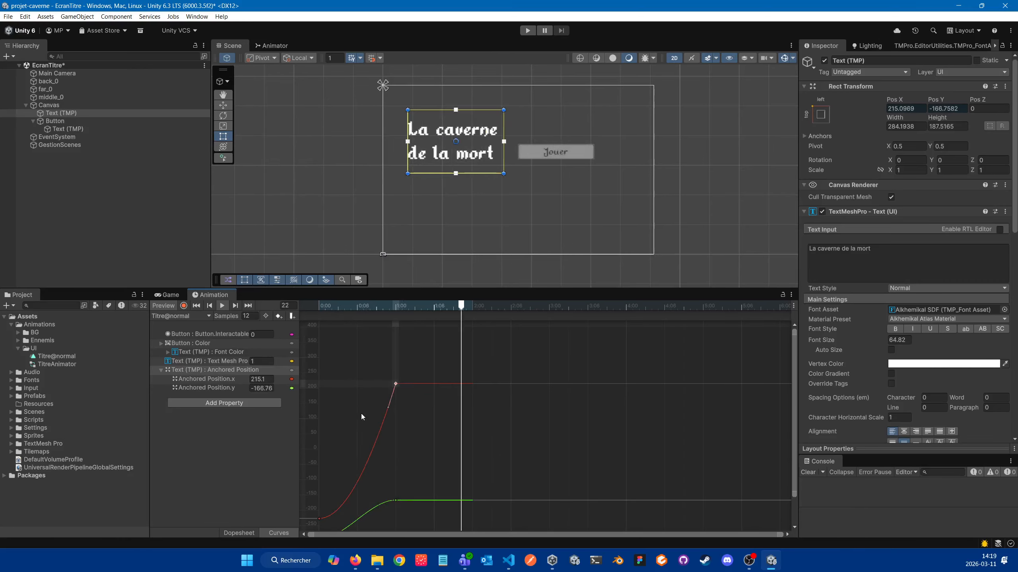
pyautogui.moveTo(385, 410); pyautogui.dragTo(383, 364, button='middle')
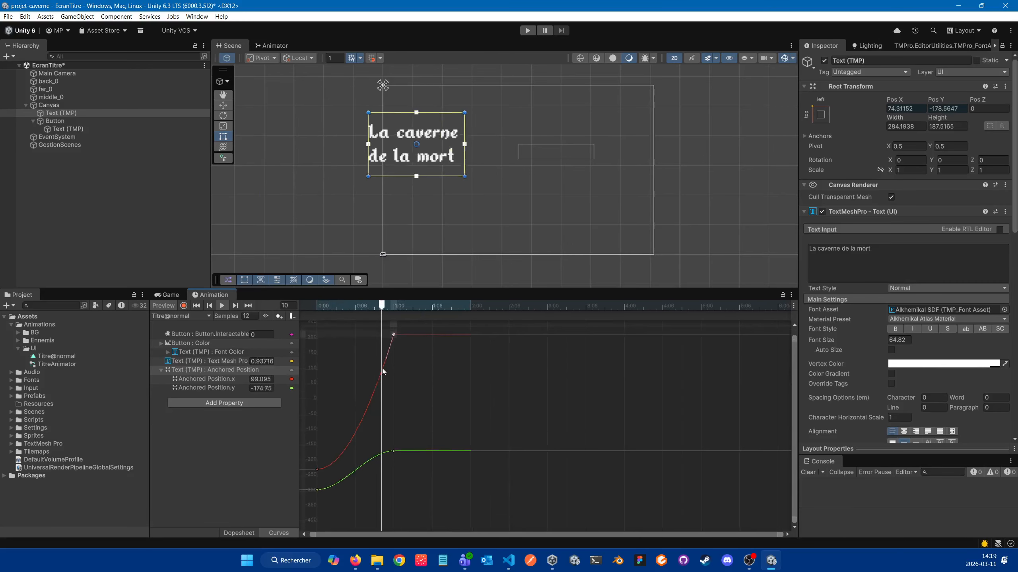
# Switch the X curve's key at 1:00 to Auto tangents and then to Clamped Auto.
pyautogui.rightClick(394, 338)
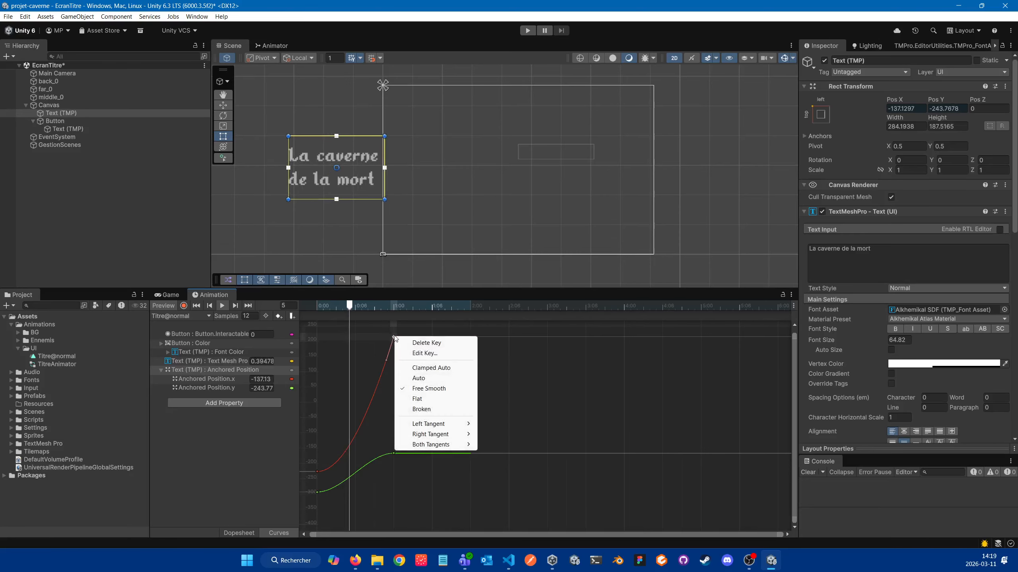
pyautogui.click(419, 379)
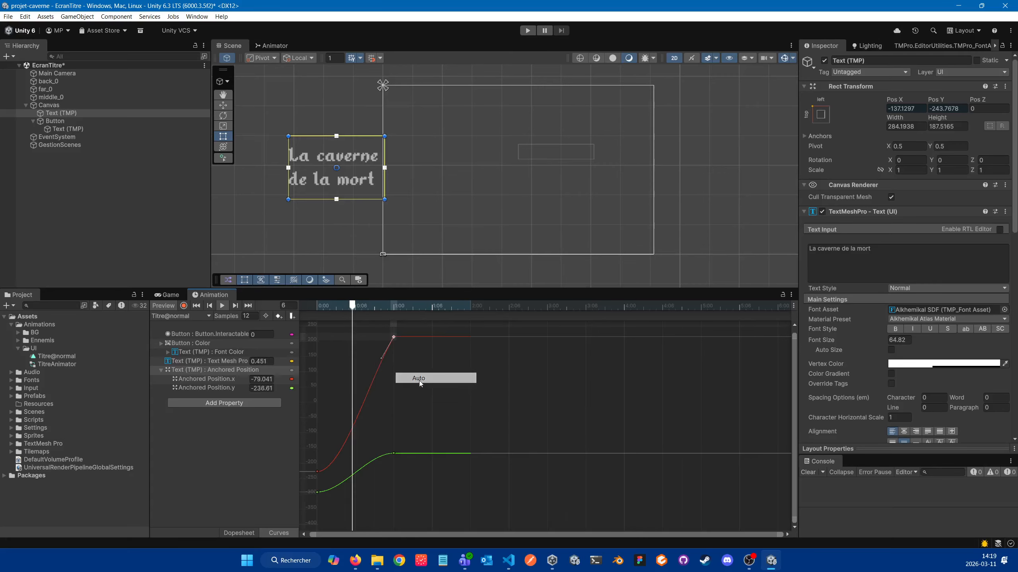
pyautogui.rightClick(394, 338)
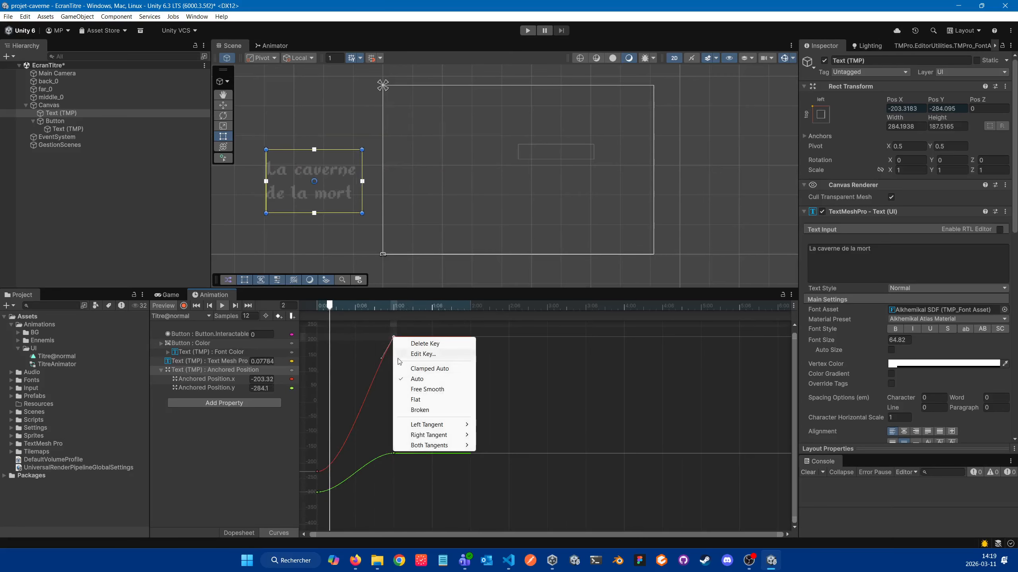
pyautogui.click(418, 370)
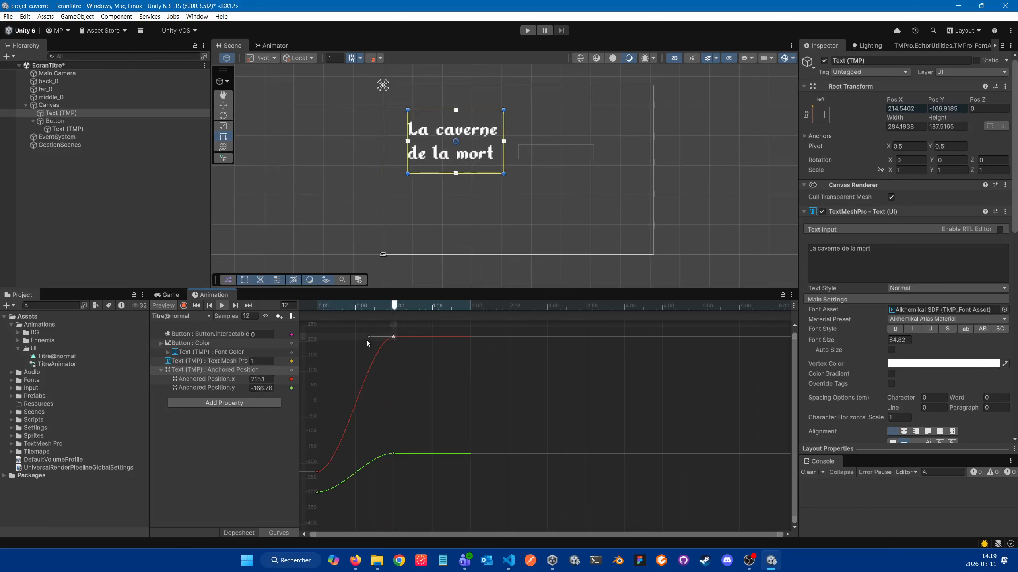
# Tilt the tangent of the X curve's 1:00 key slightly upward, then set the key to Flat.
pyautogui.moveTo(372, 352); pyautogui.dragTo(370, 334)
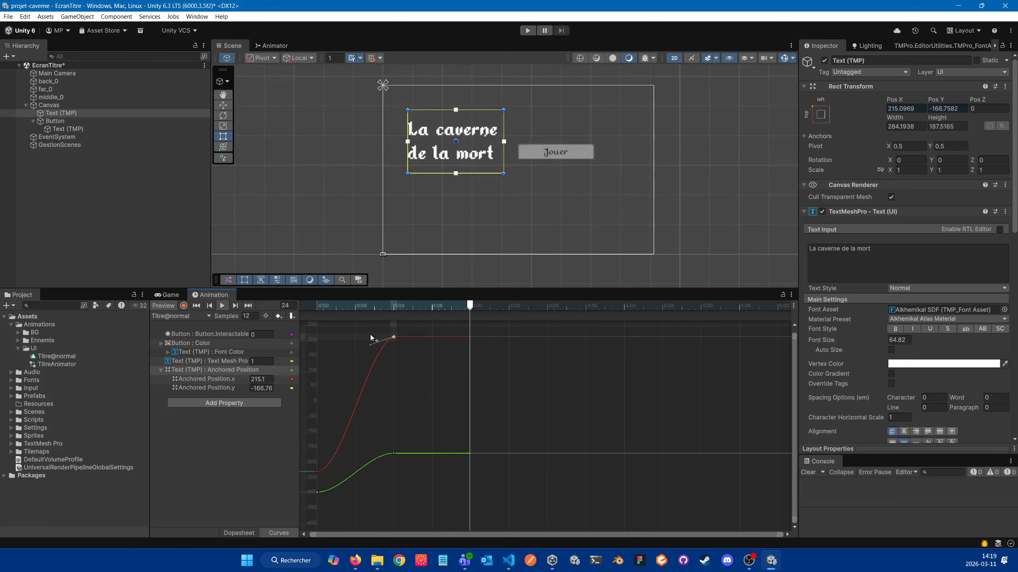
pyautogui.rightClick(394, 337)
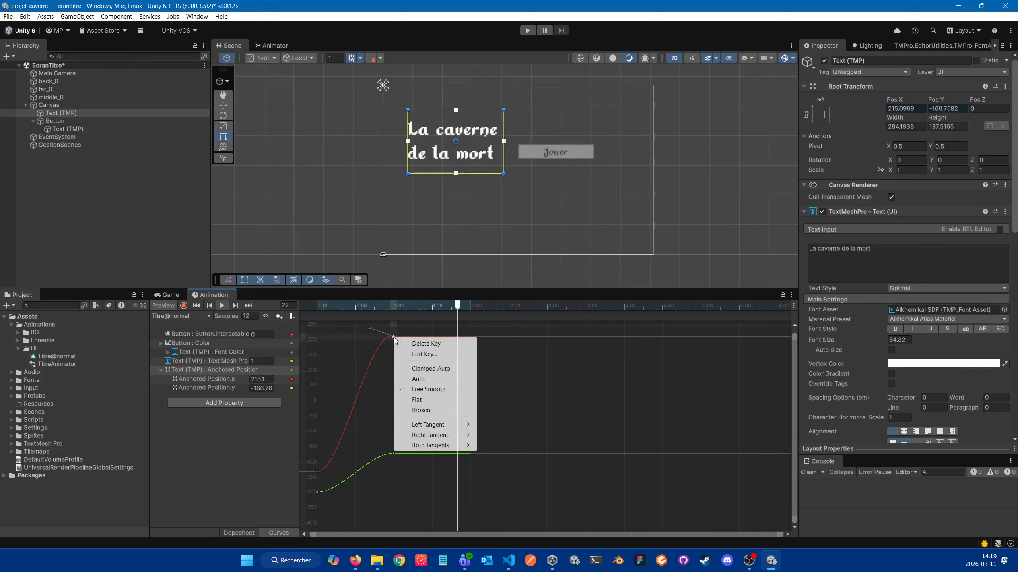
pyautogui.click(417, 400)
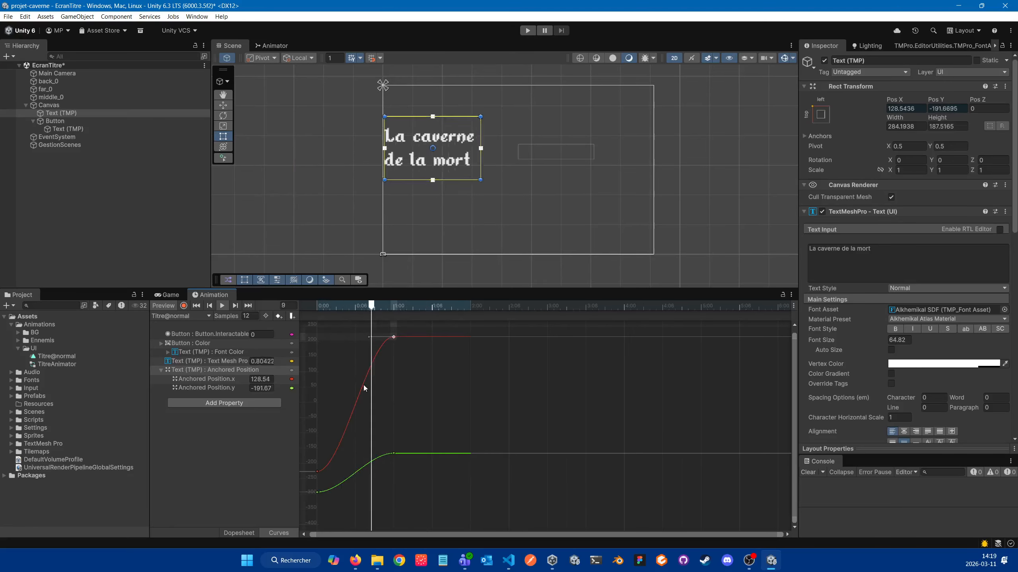
# Straighten the X curve between its keys with a Linear left tangent at 1:00 and a Linear right tangent at 0:00.
pyautogui.rightClick(393, 338)
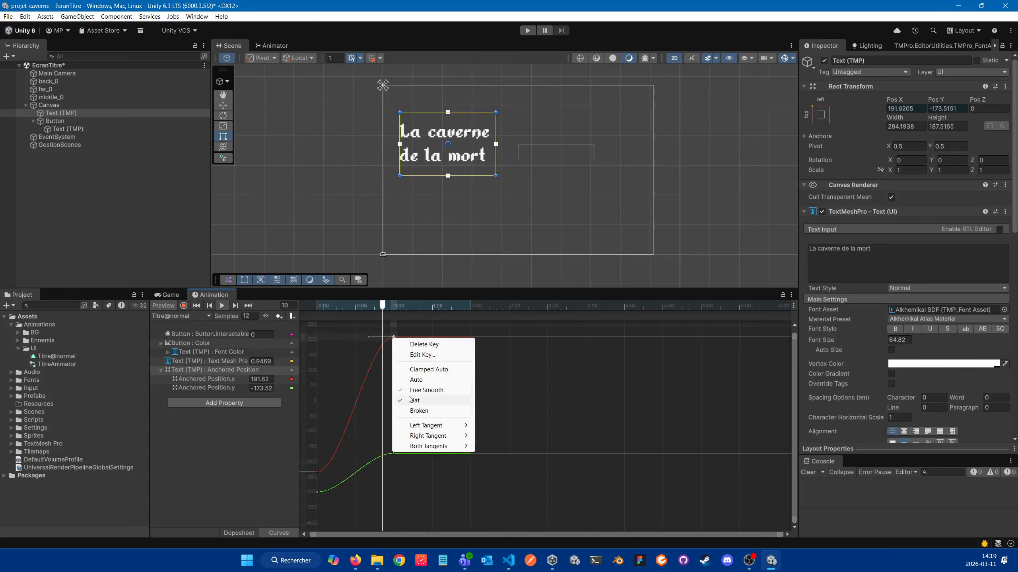
pyautogui.moveTo(420, 425)
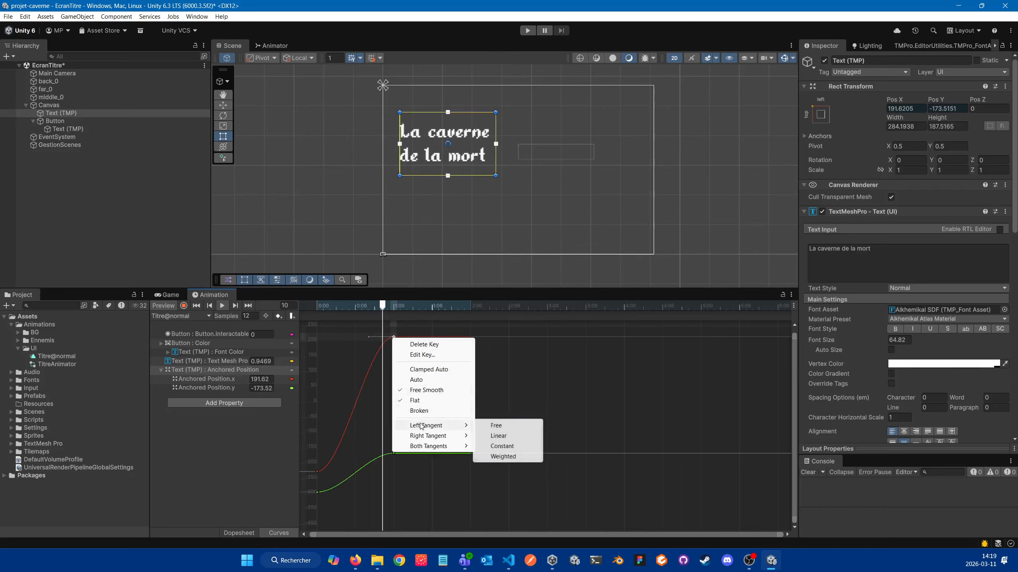
pyautogui.click(498, 435)
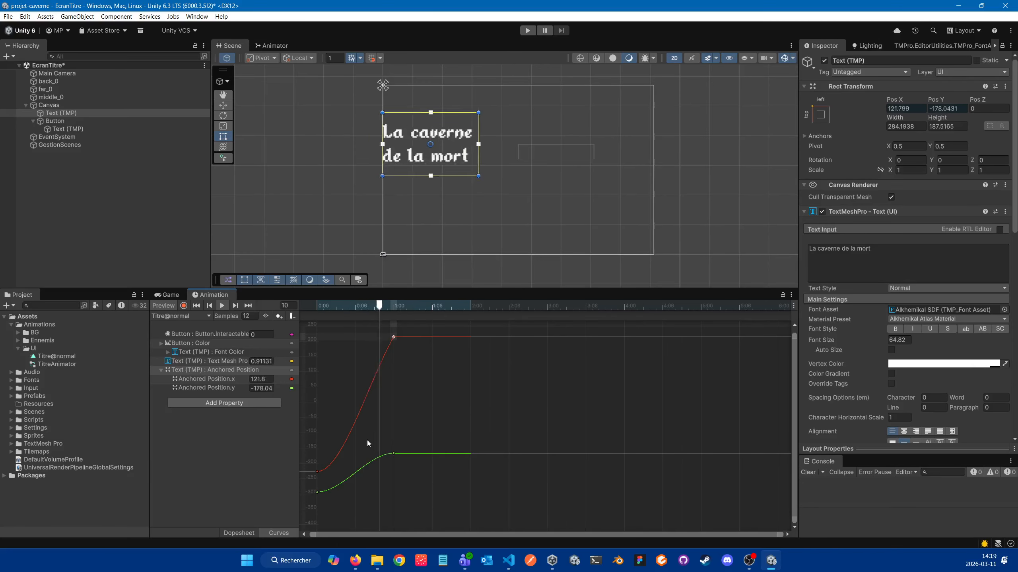
pyautogui.rightClick(317, 472)
pyautogui.moveTo(380, 455)
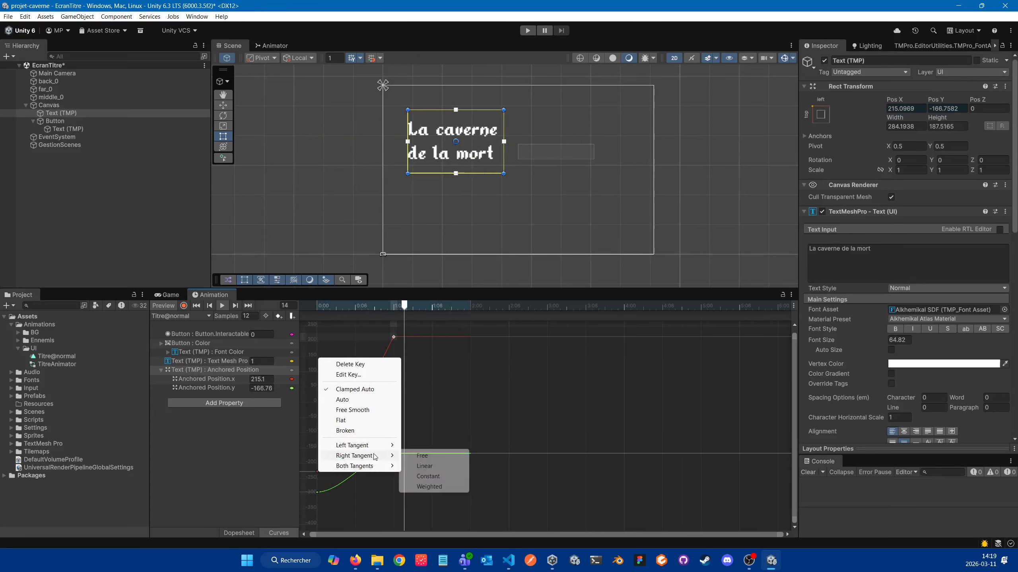
pyautogui.click(425, 465)
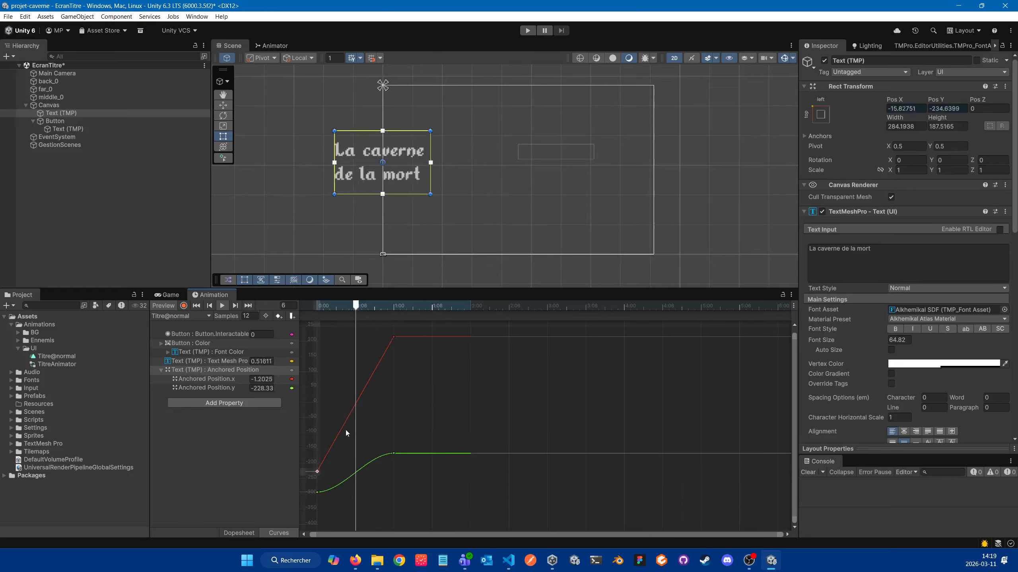
# Set the right tangent of the X curve's first key to Free.
pyautogui.rightClick(317, 472)
pyautogui.moveTo(360, 455)
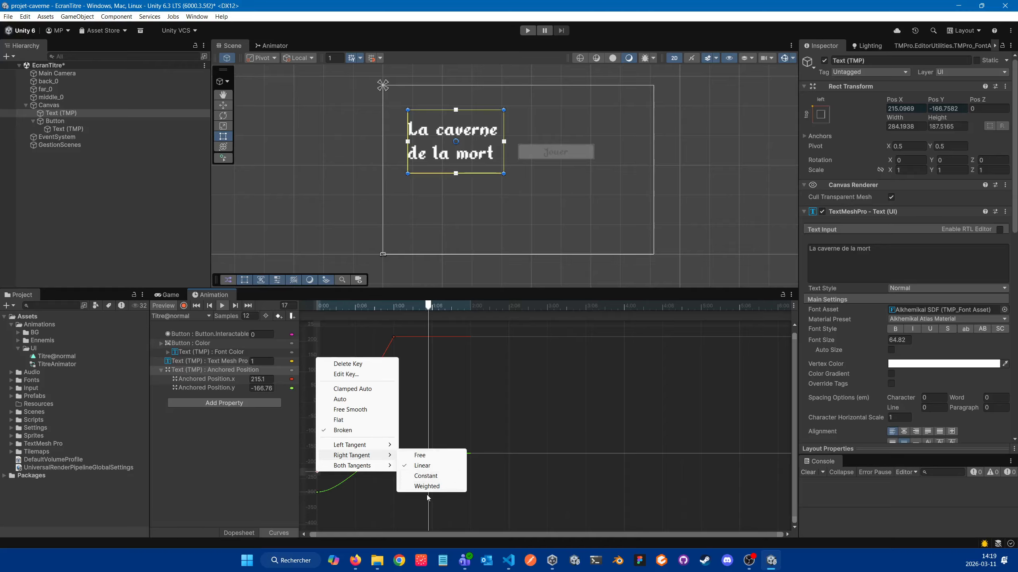
pyautogui.click(420, 457)
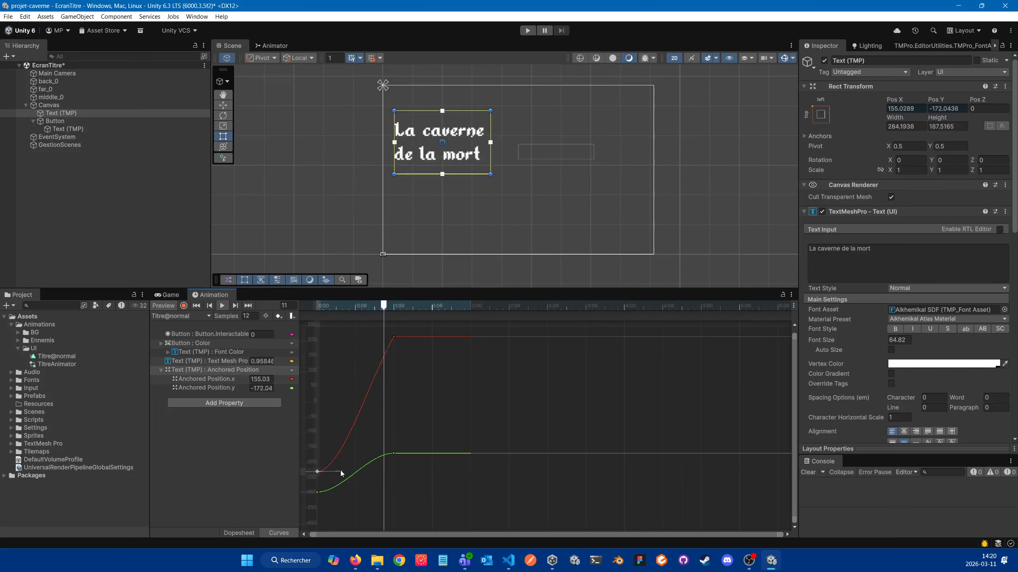
# Make the right tangent of the X curve's first key Weighted and pull its handle to a nearly flat angle.
pyautogui.rightClick(317, 471)
pyautogui.moveTo(361, 460)
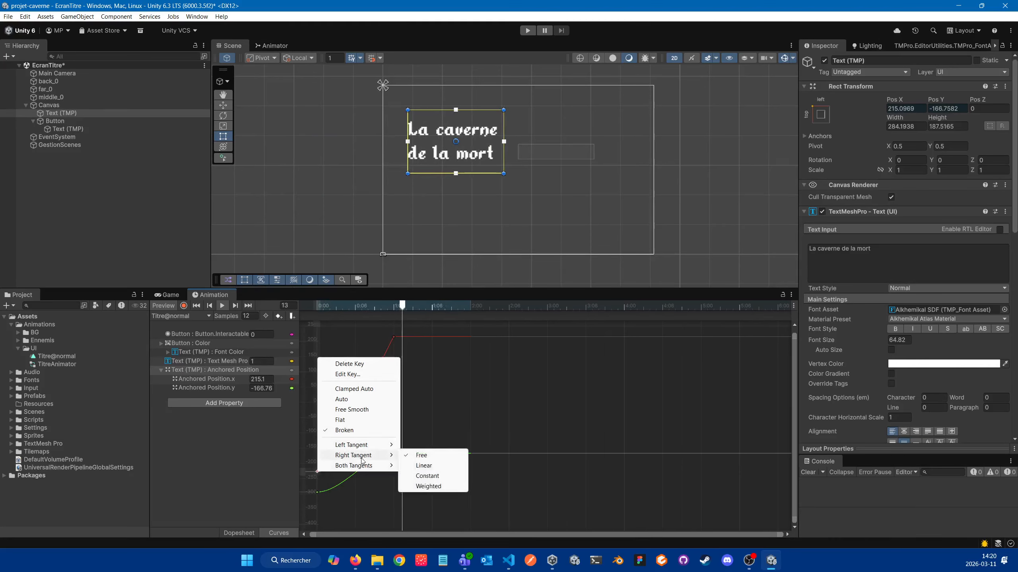
pyautogui.click(423, 487)
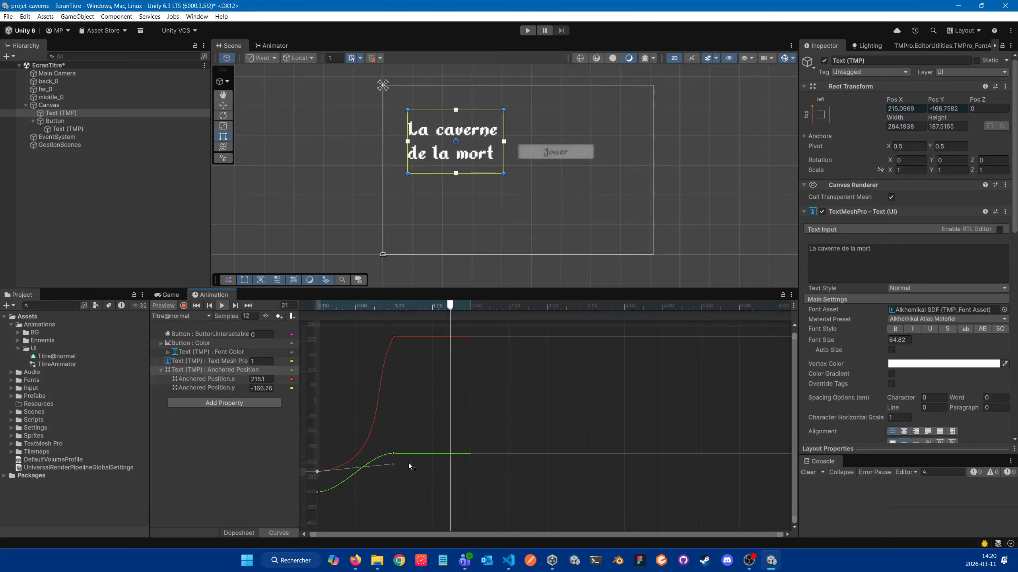
pyautogui.moveTo(394, 465); pyautogui.dragTo(419, 469)
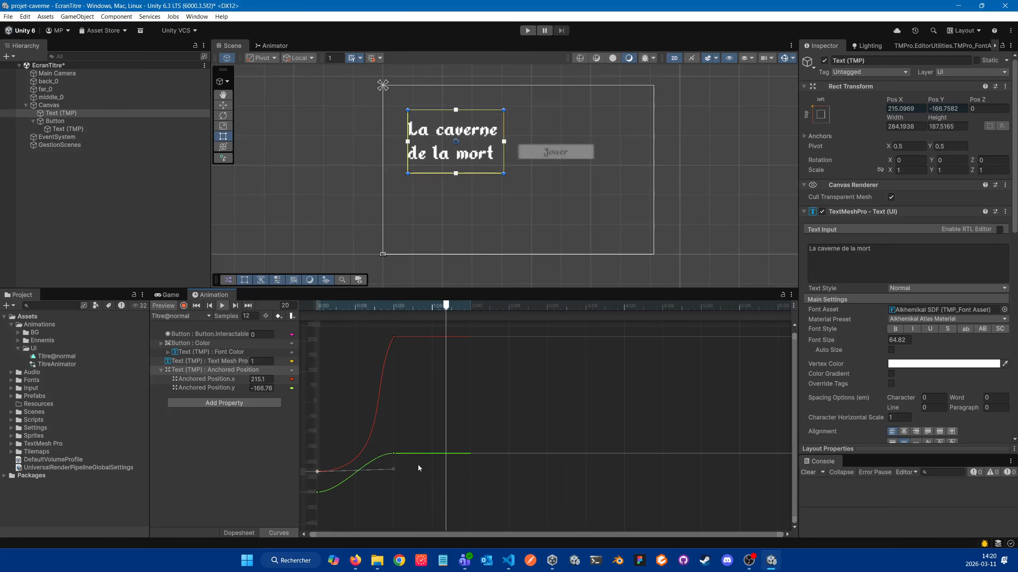
# Make the left tangent of the X curve's 1:00 key Weighted.
pyautogui.rightClick(393, 338)
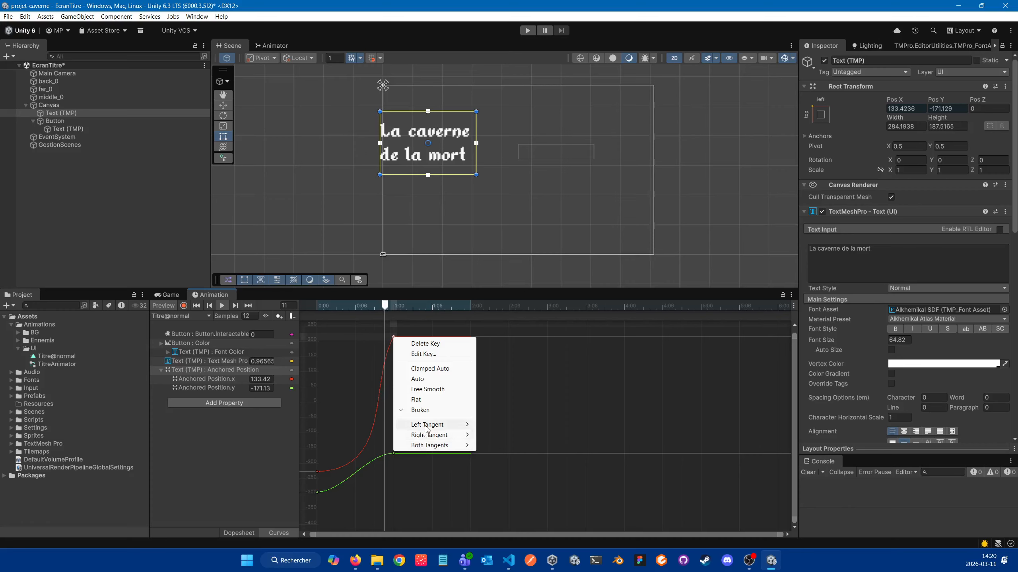
pyautogui.moveTo(427, 428)
pyautogui.click(511, 458)
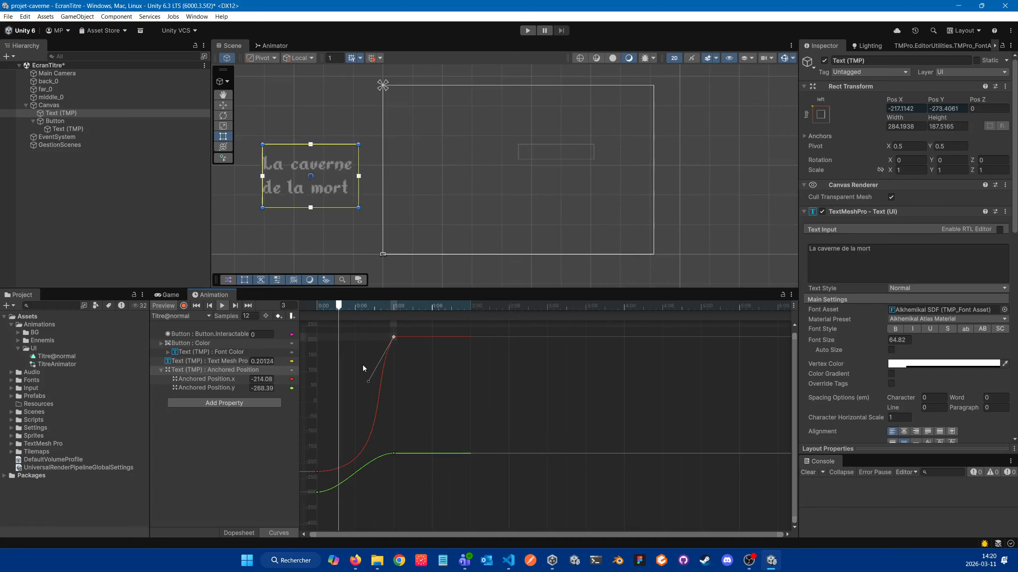
# Pull the left handle of the X curve's 1:00 key upward for an overshoot and the first key's right handle downward for an initial dip.
pyautogui.moveTo(368, 380); pyautogui.dragTo(317, 347)
pyautogui.press('space')
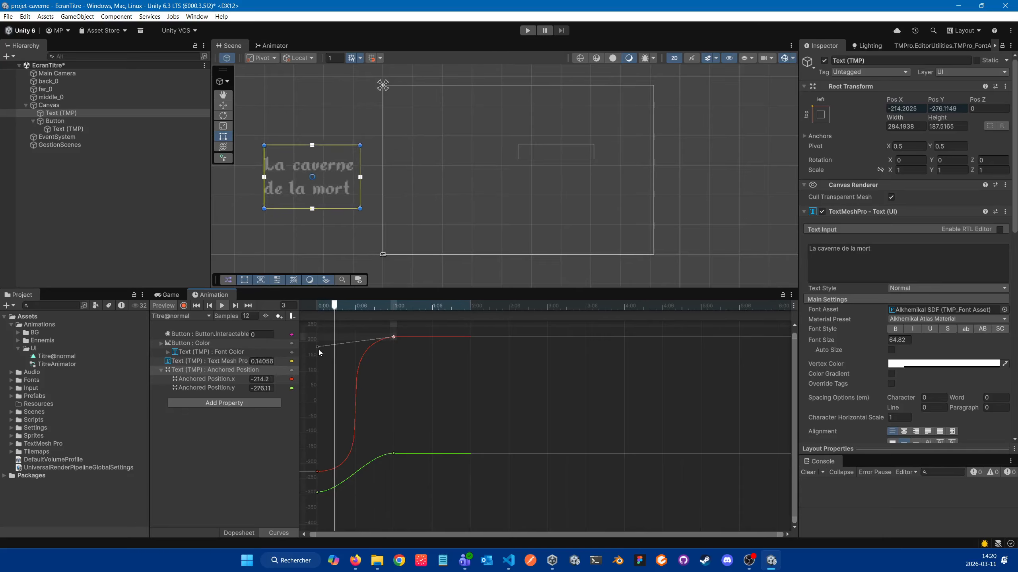
pyautogui.moveTo(318, 348); pyautogui.dragTo(318, 305)
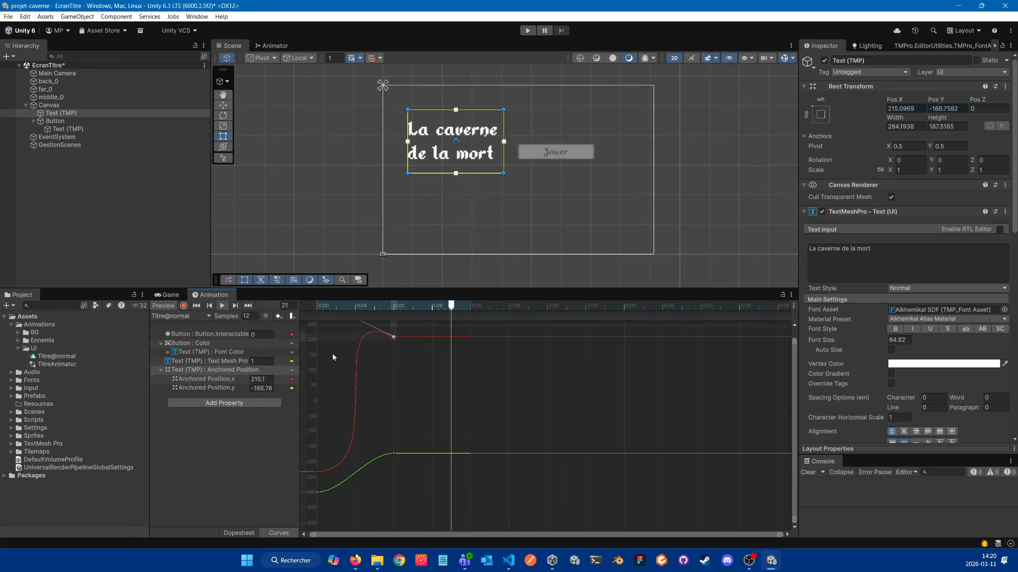
pyautogui.click(317, 472)
pyautogui.moveTo(393, 469); pyautogui.dragTo(391, 524)
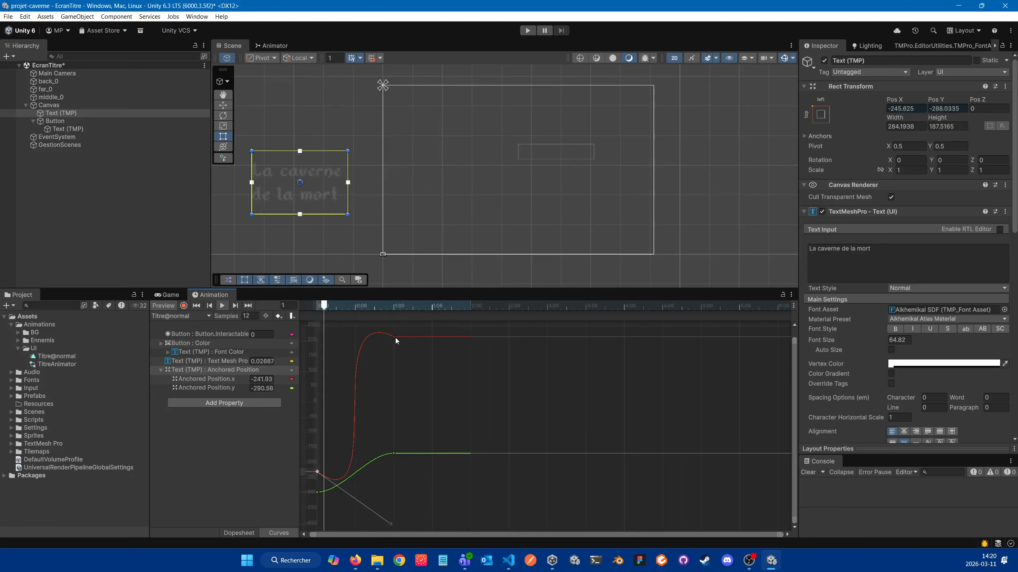
# Set both tangents of the Y curve's 1:00 key to Free.
pyautogui.click(394, 454)
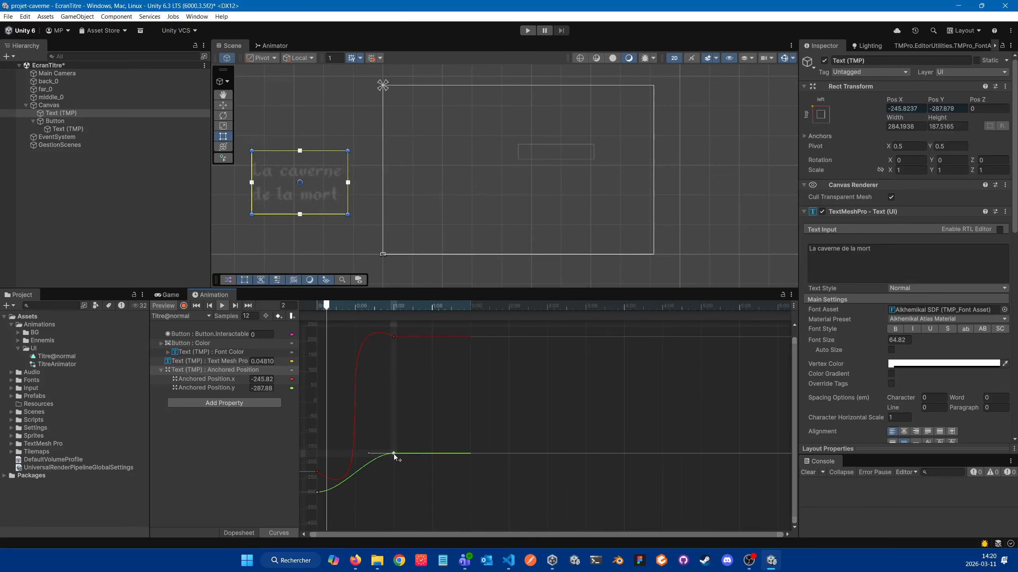
pyautogui.rightClick(393, 455)
pyautogui.moveTo(421, 450)
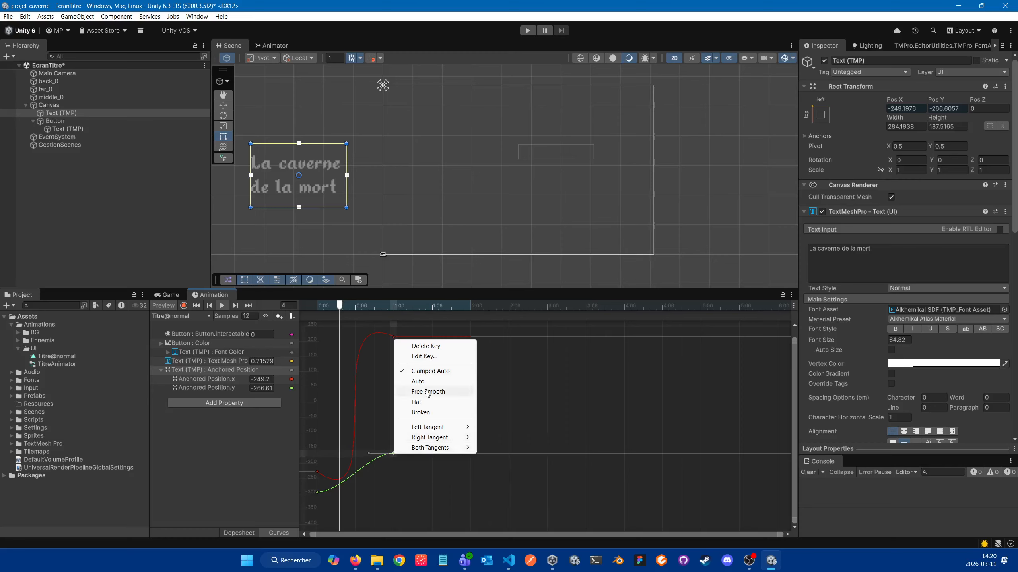
pyautogui.click(397, 463)
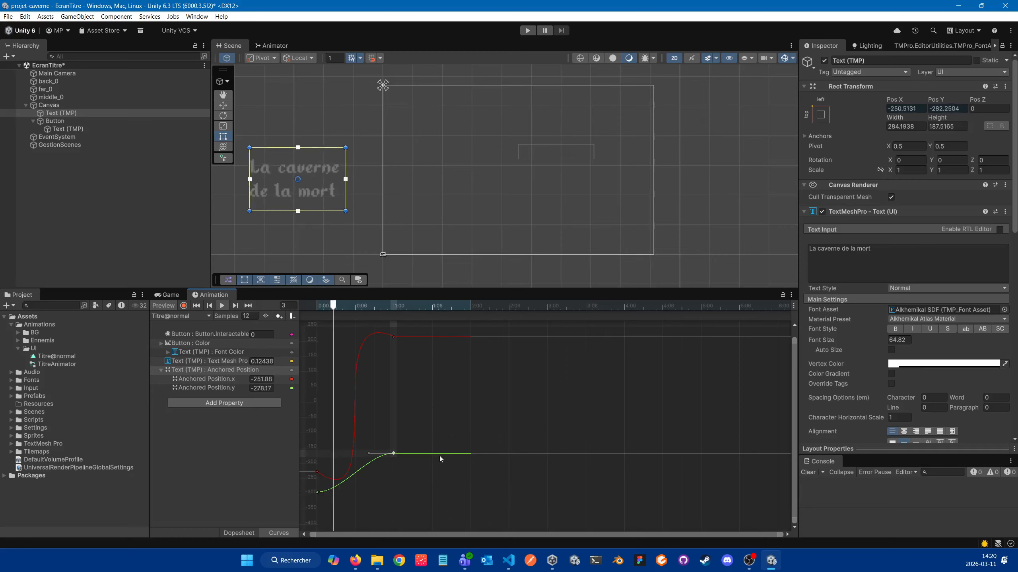
pyautogui.rightClick(394, 453)
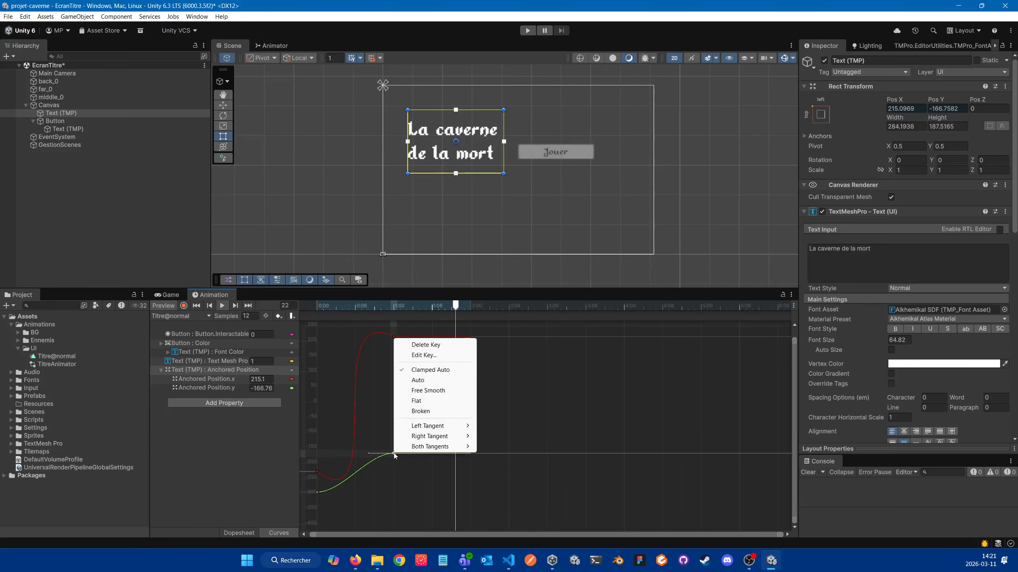
pyautogui.moveTo(409, 447)
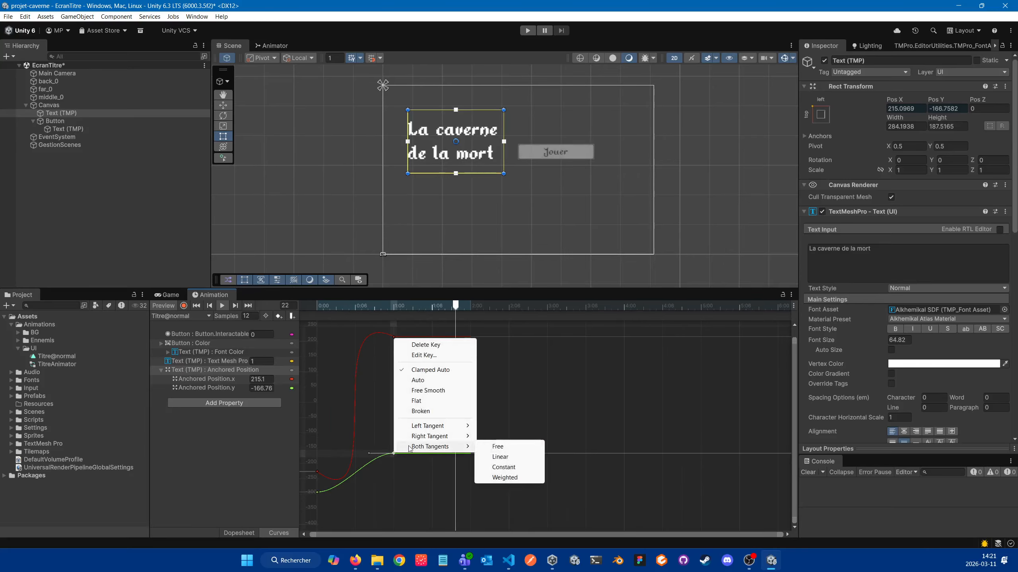
pyautogui.click(512, 447)
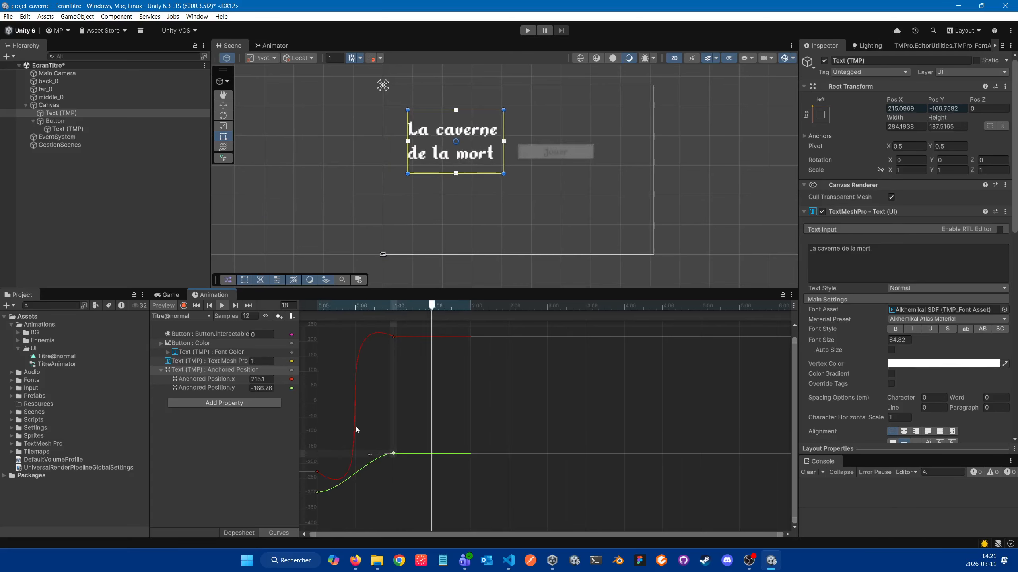
# Pull the X curve's tangent handles at 0:00 and 1:00 to shorter, nearly flat positions for a smooth ease without dip or overshoot.
pyautogui.click(317, 472)
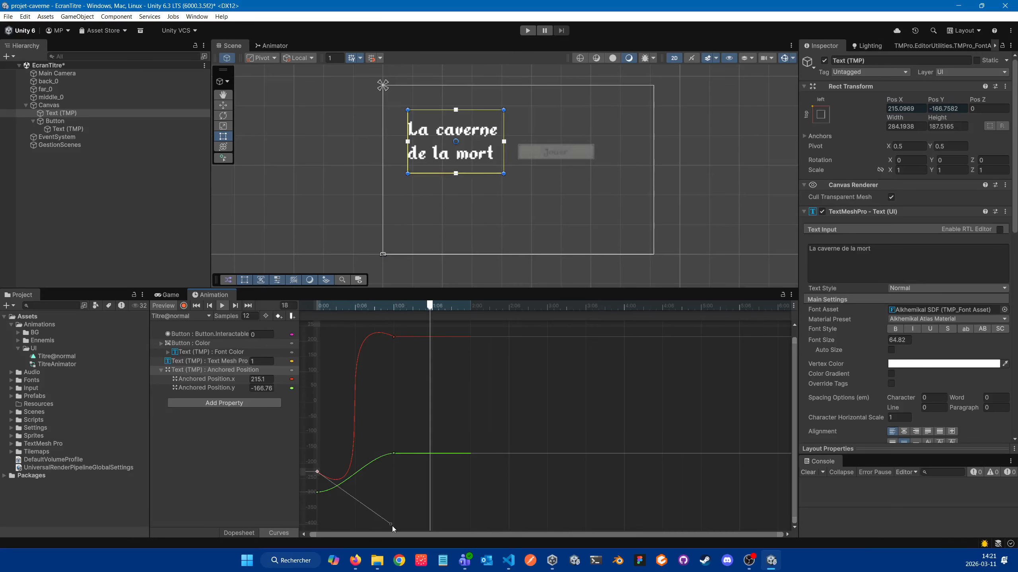
pyautogui.moveTo(388, 523); pyautogui.dragTo(366, 461)
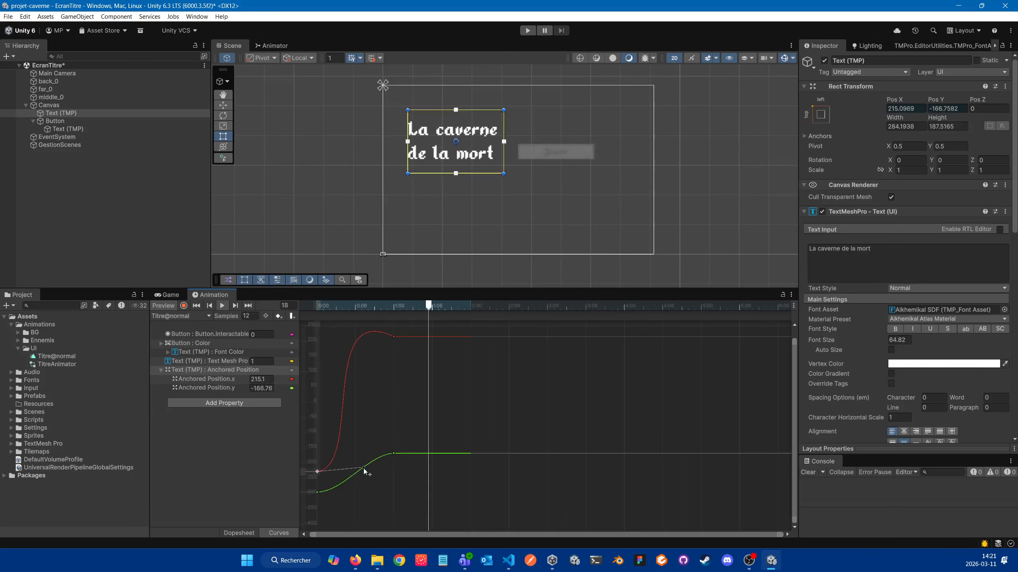
pyautogui.click(394, 337)
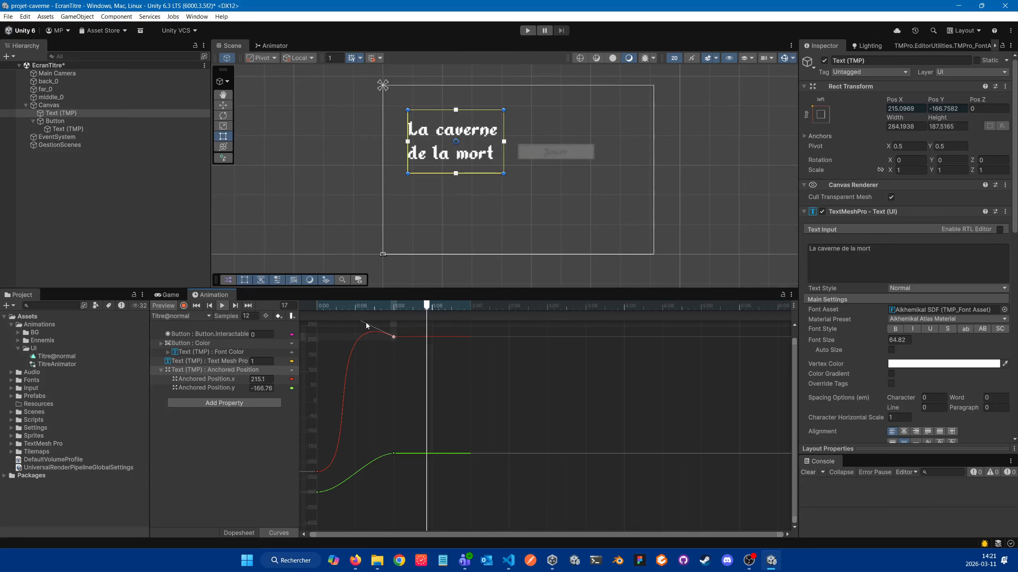
pyautogui.moveTo(373, 370); pyautogui.dragTo(375, 417, button='middle')
pyautogui.moveTo(317, 349); pyautogui.dragTo(360, 384)
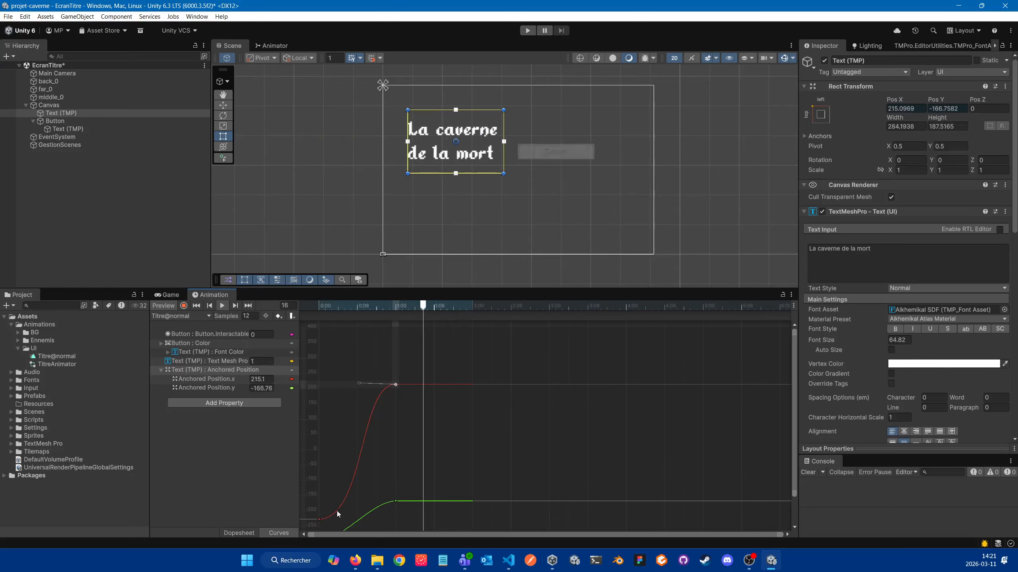
# Set the right tangent of the X curve's first key to Linear.
pyautogui.click(318, 519)
pyautogui.rightClick(319, 518)
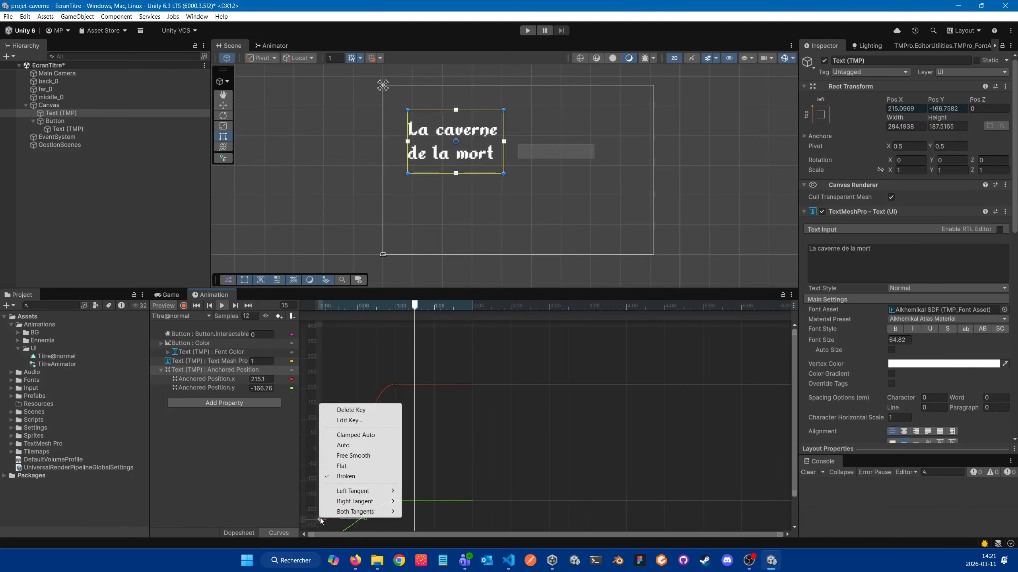
pyautogui.moveTo(360, 502)
pyautogui.click(425, 512)
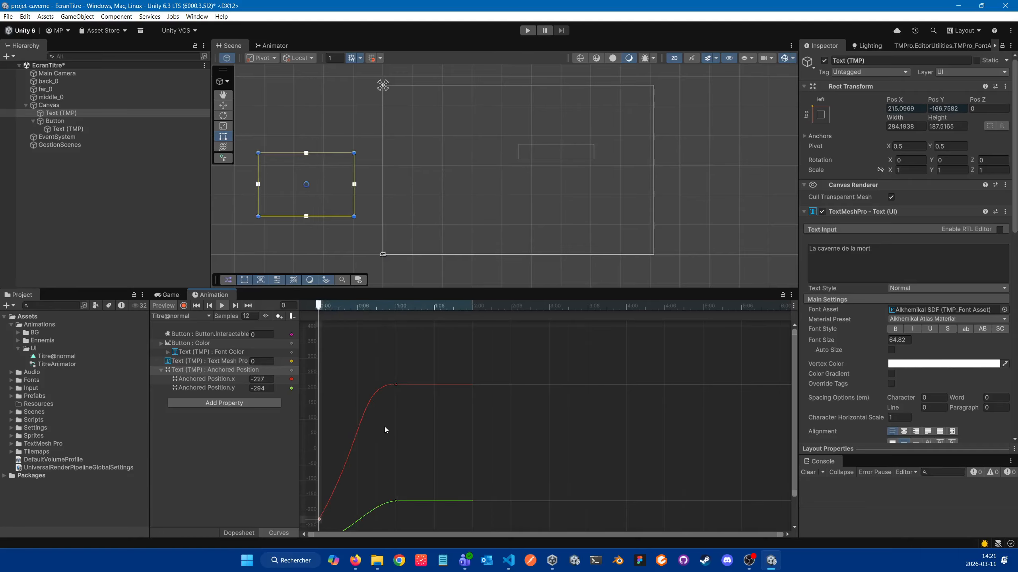
pyautogui.scroll(-3, 385, 428)
pyautogui.moveTo(385, 428); pyautogui.dragTo(404, 381, button='middle')
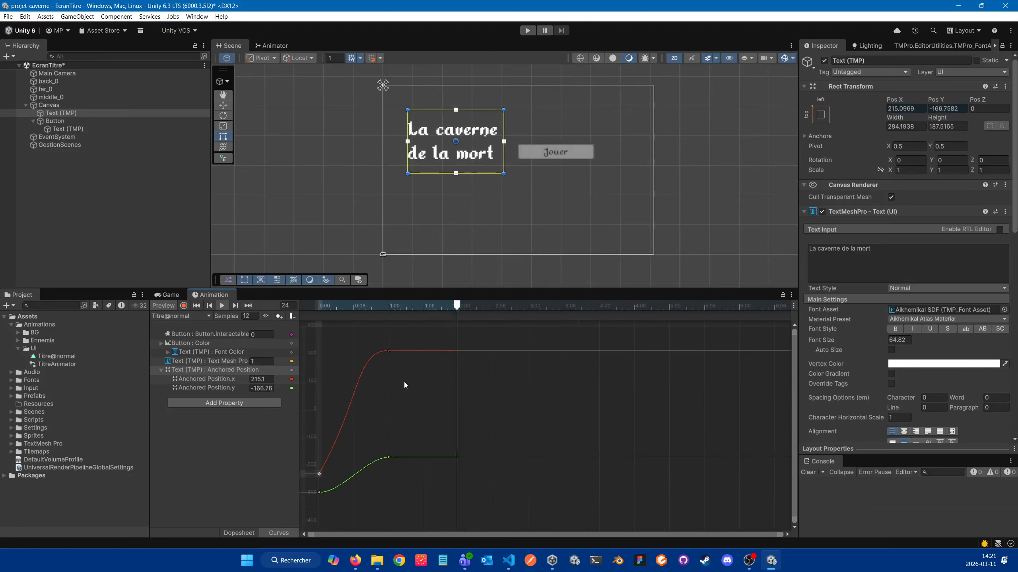